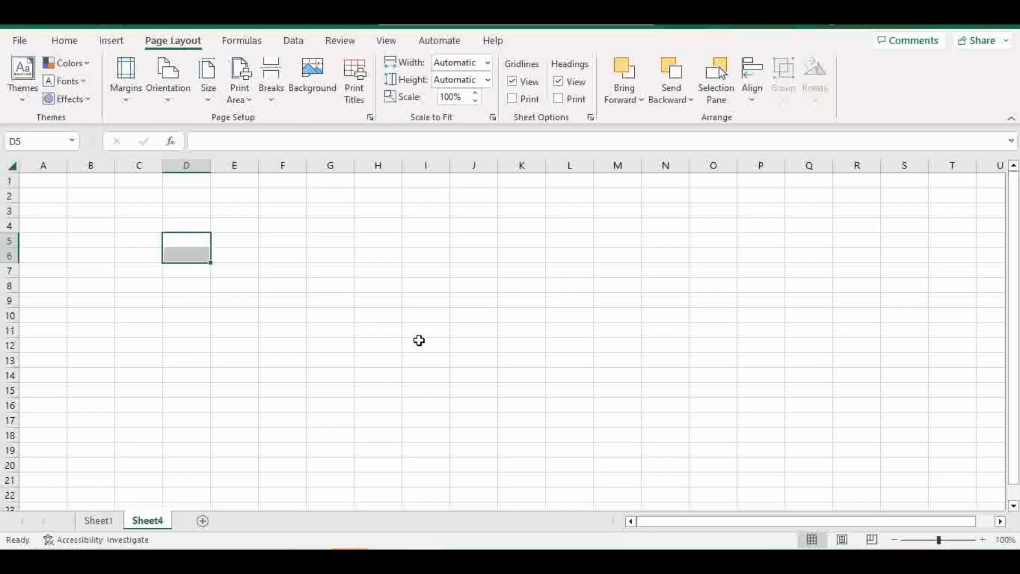
# - Show the data and forecasting commands and go to the monthly price data on Sheet1
pyautogui.click(289, 45)
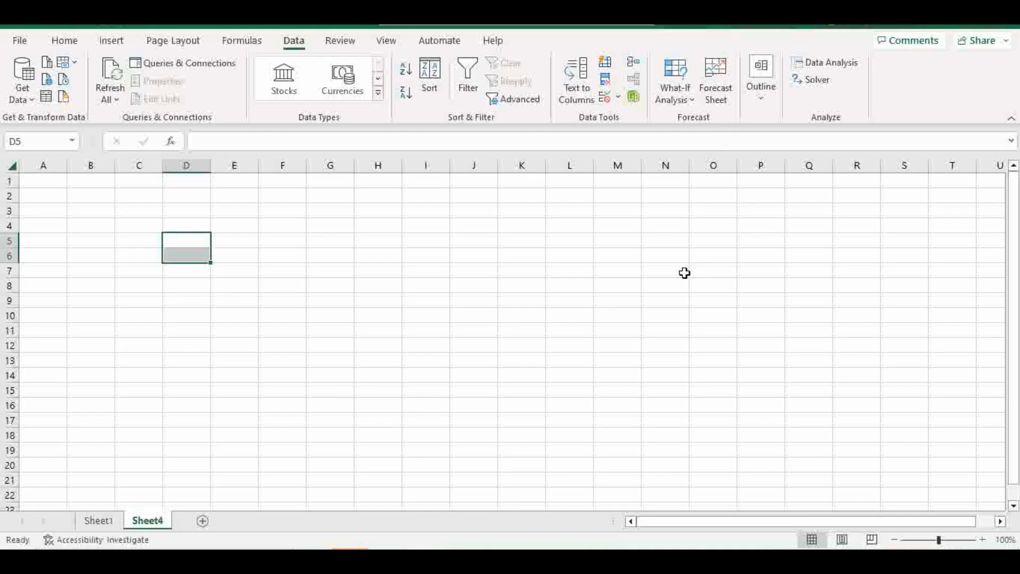
pyautogui.click(469, 314)
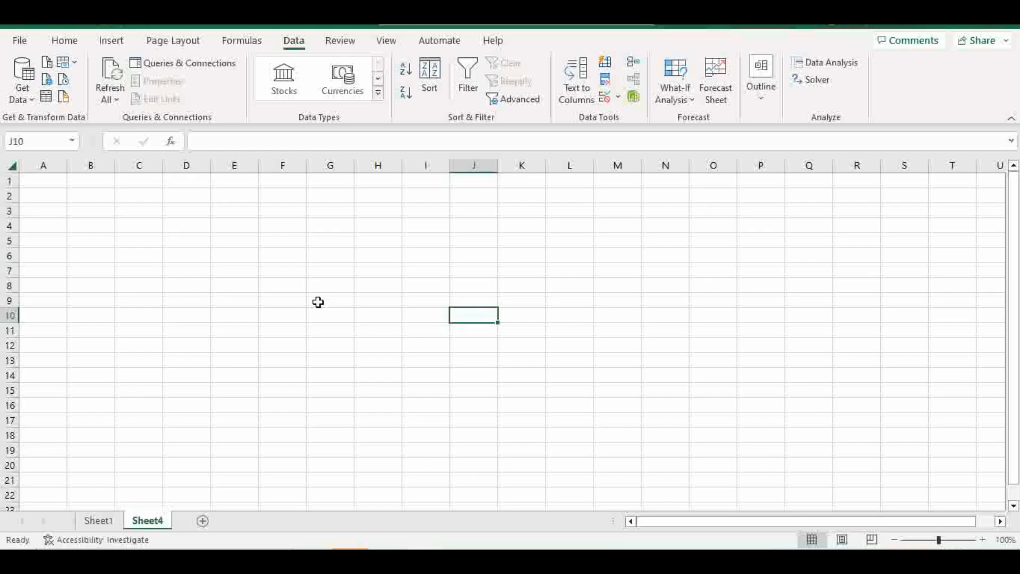
pyautogui.click(108, 522)
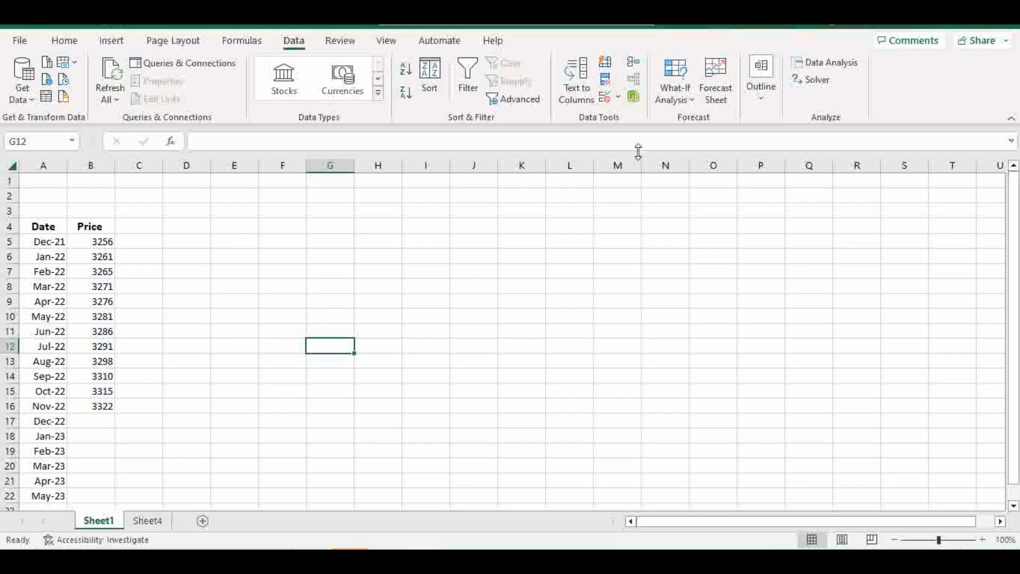
pyautogui.click(54, 228)
pyautogui.moveTo(54, 228); pyautogui.dragTo(91, 500)
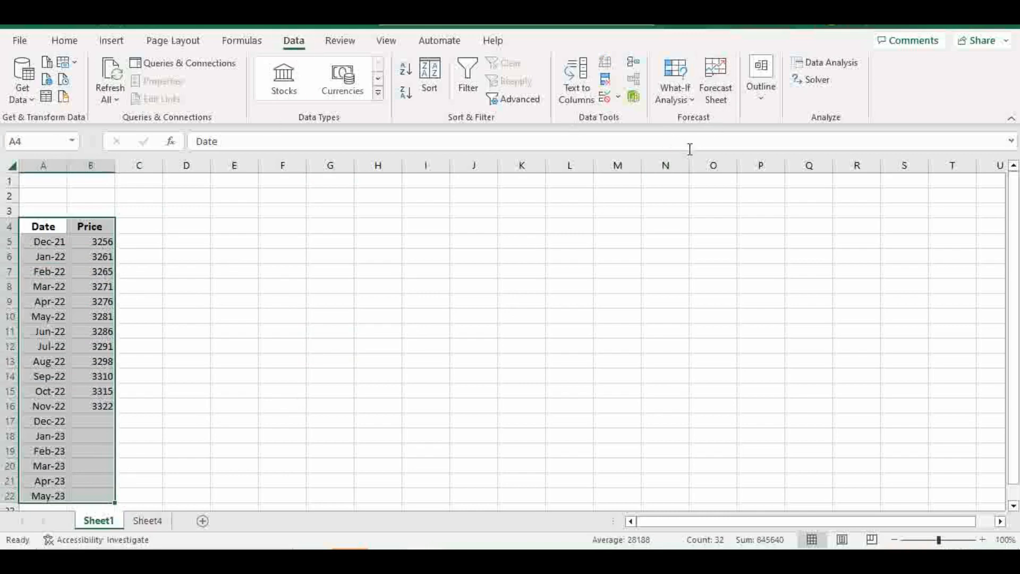
pyautogui.click(721, 101)
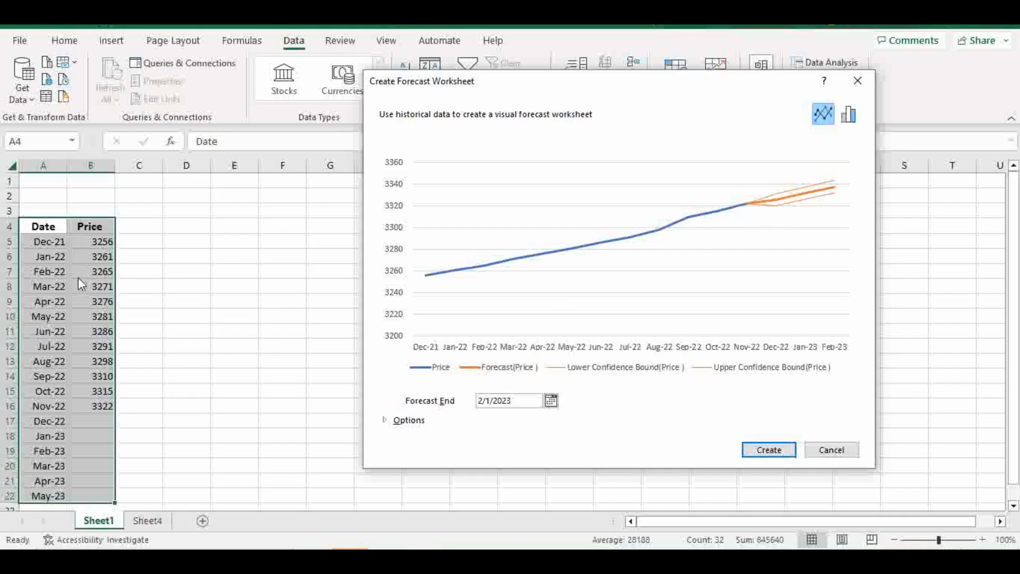
pyautogui.click(832, 450)
pyautogui.click(234, 331)
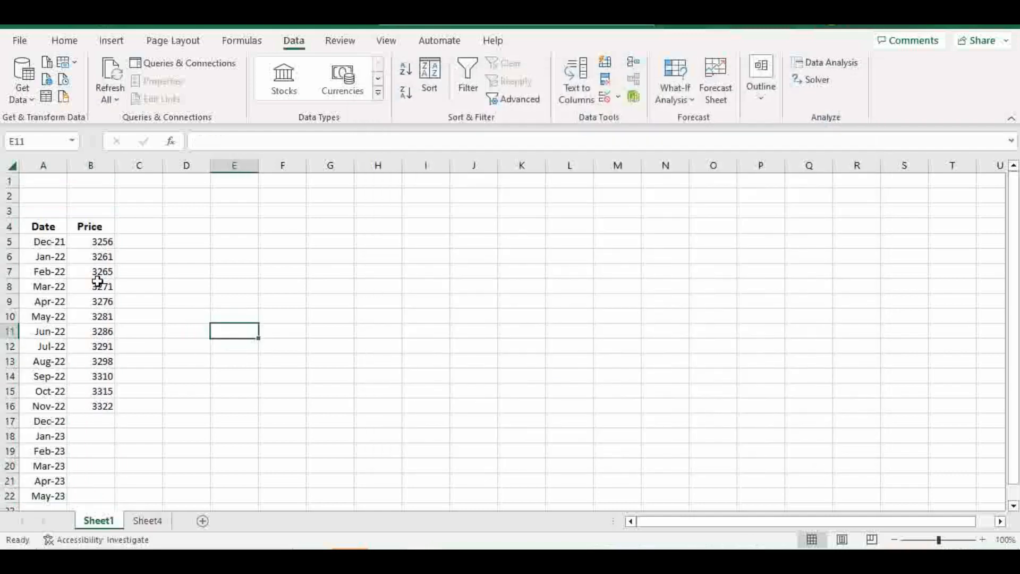
pyautogui.click(718, 102)
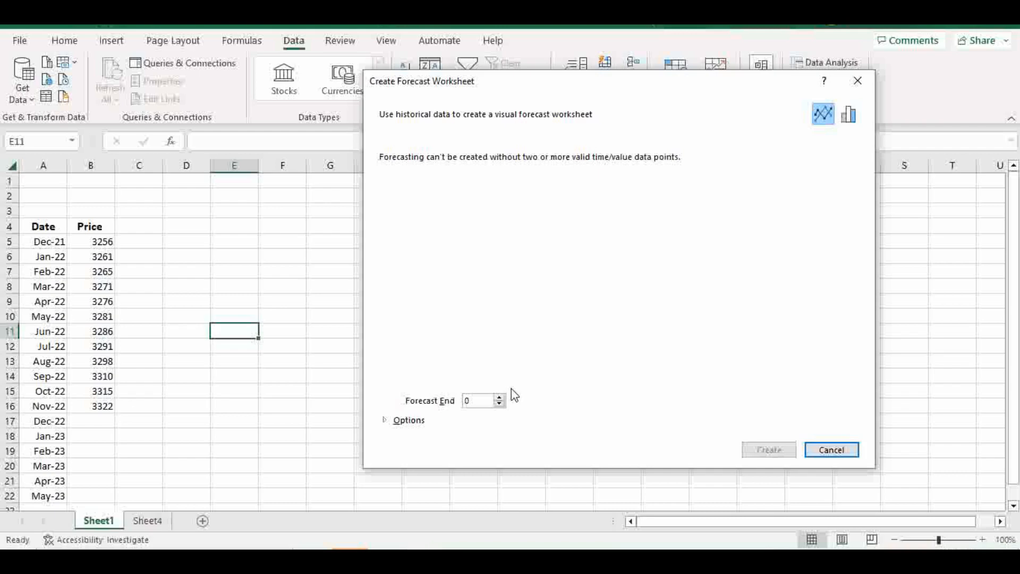
pyautogui.click(830, 450)
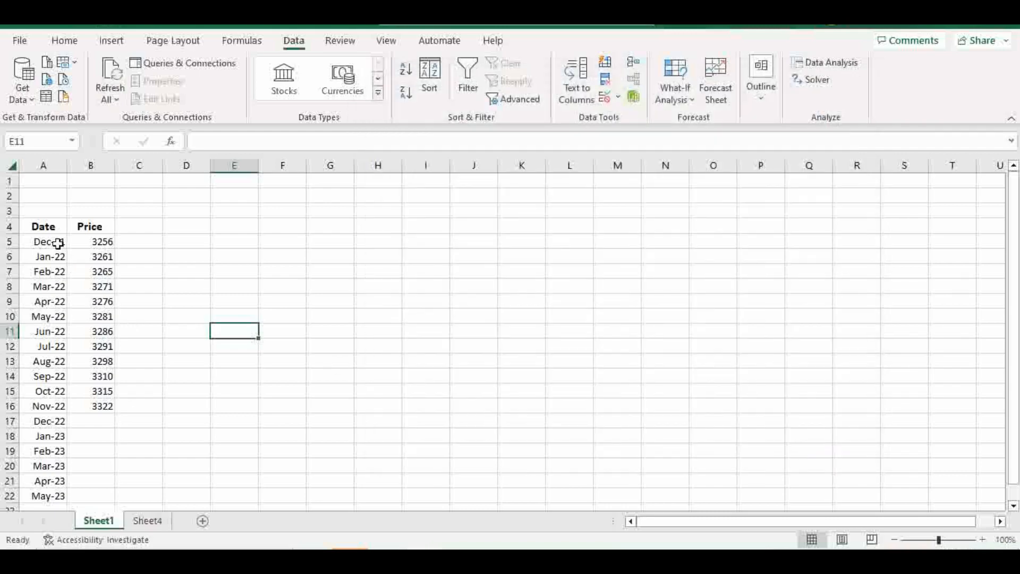
# - Start a forecast sheet from the Date and Price data in A4:B22 with the forecast end set to 5/31/2023
pyautogui.click(50, 228)
pyautogui.moveTo(59, 234); pyautogui.dragTo(90, 497)
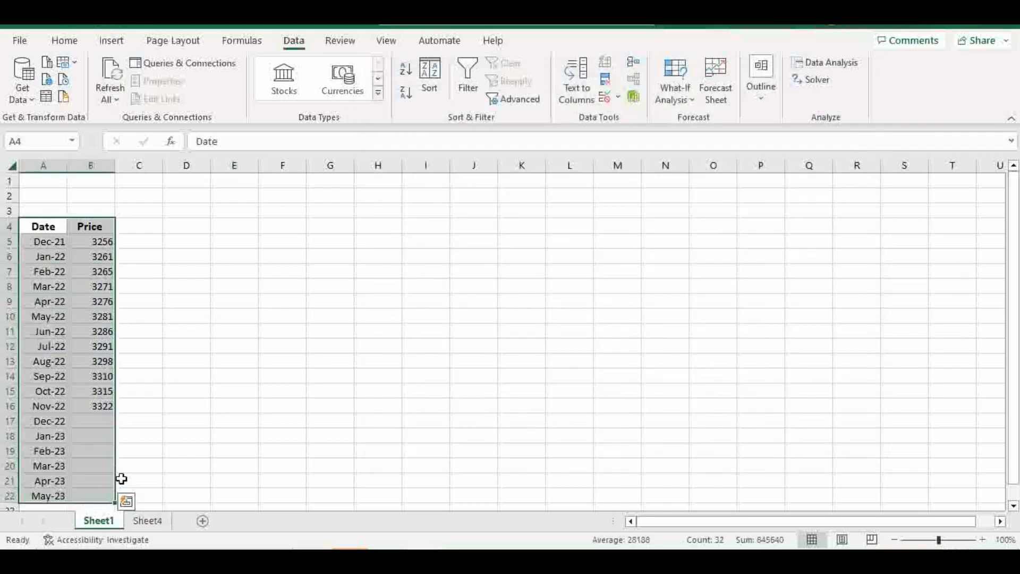
pyautogui.click(725, 103)
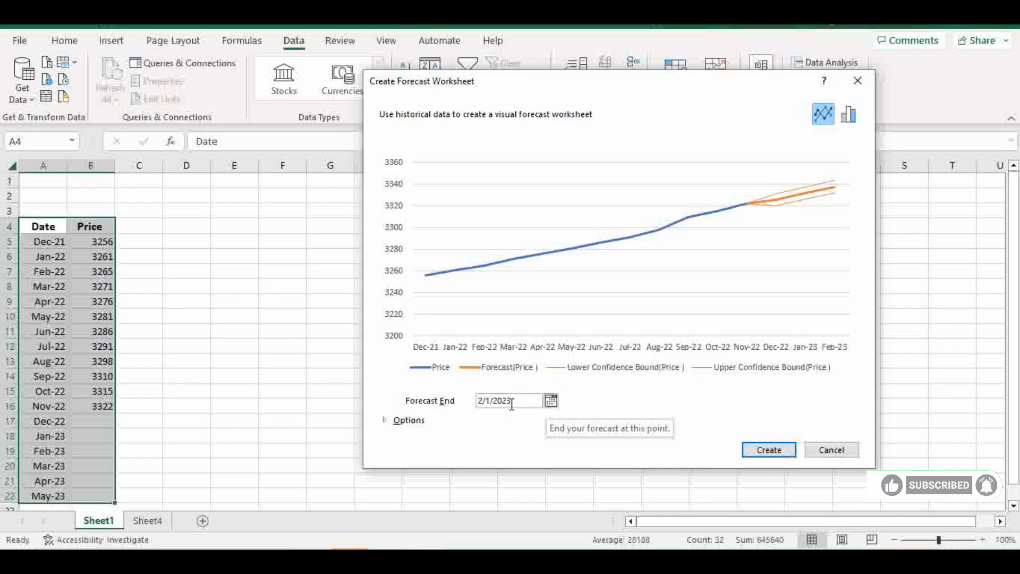
pyautogui.click(551, 402)
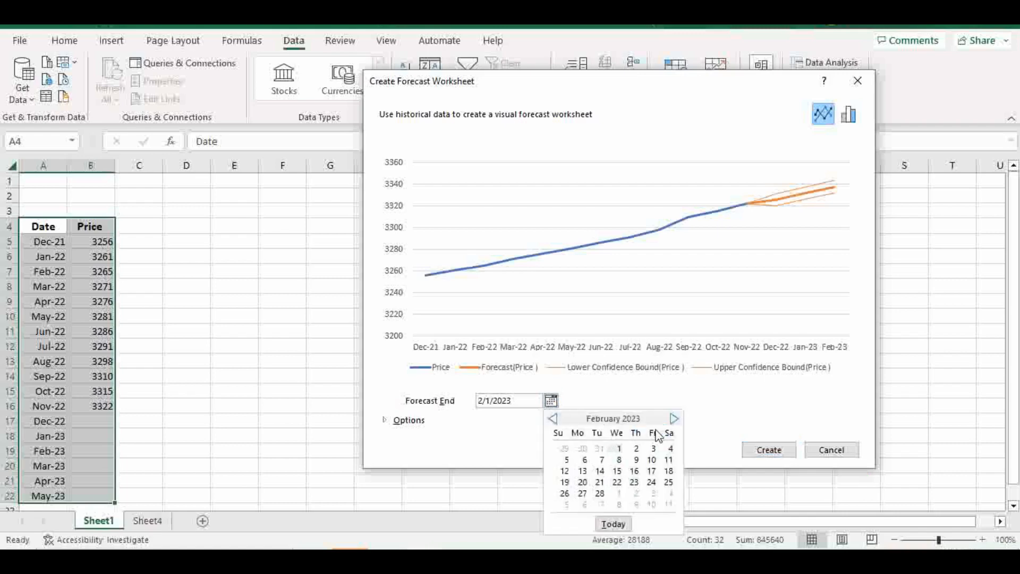
pyautogui.click(674, 420)
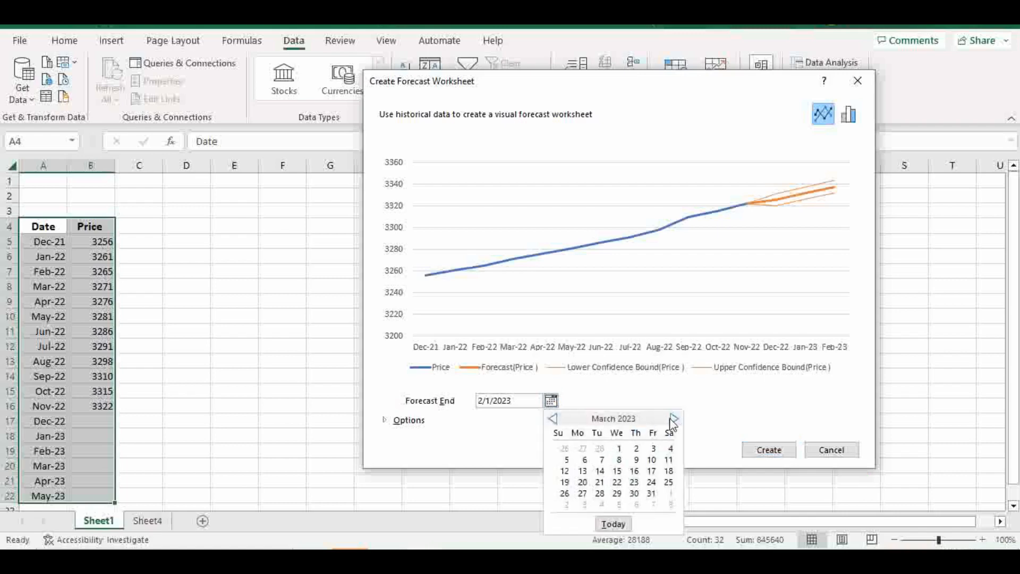
pyautogui.click(673, 420)
pyautogui.click(673, 419)
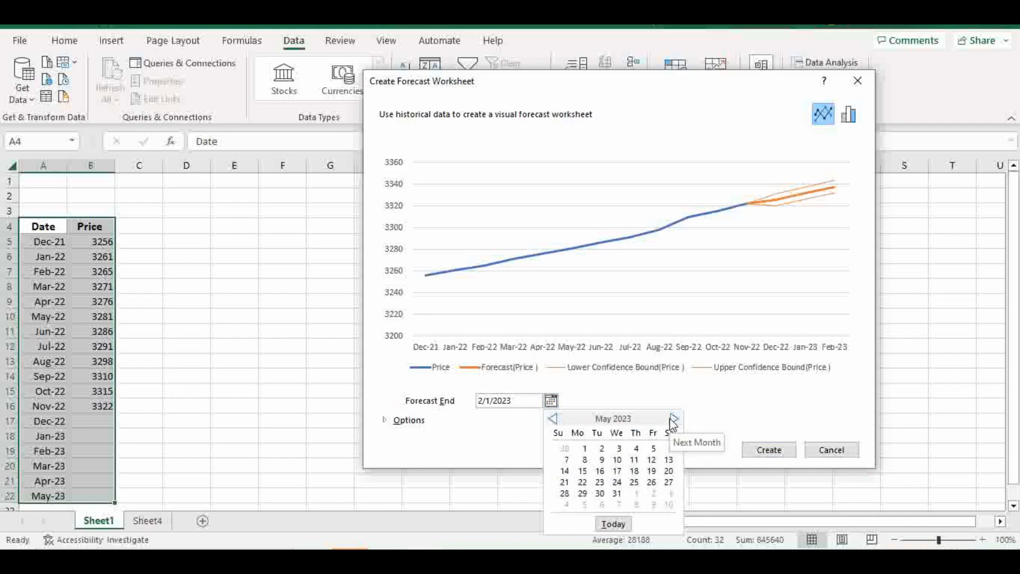
pyautogui.click(617, 493)
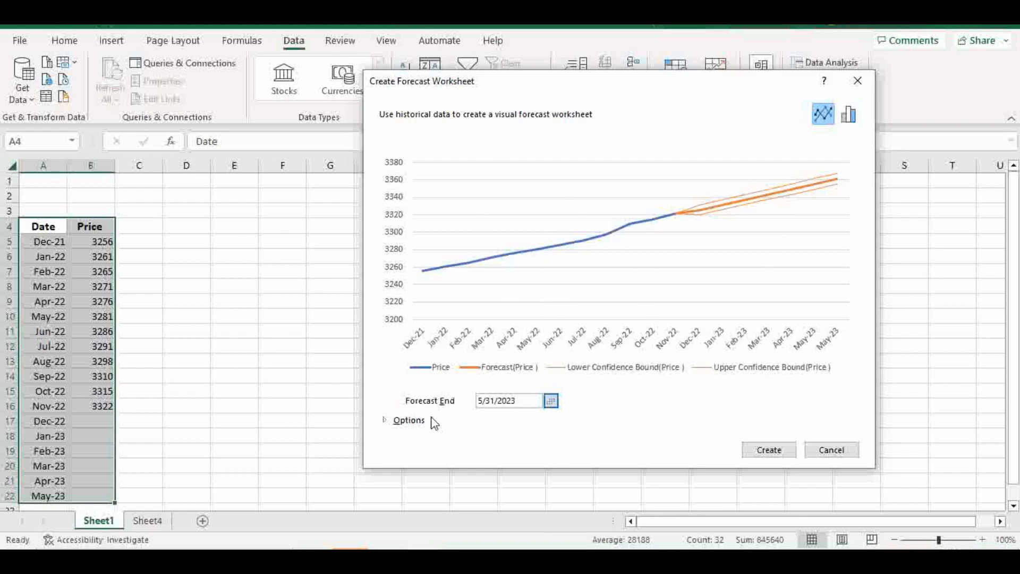
# - Expand the forecast options and reposition the dialog to fit all its settings on screen
pyautogui.click(401, 421)
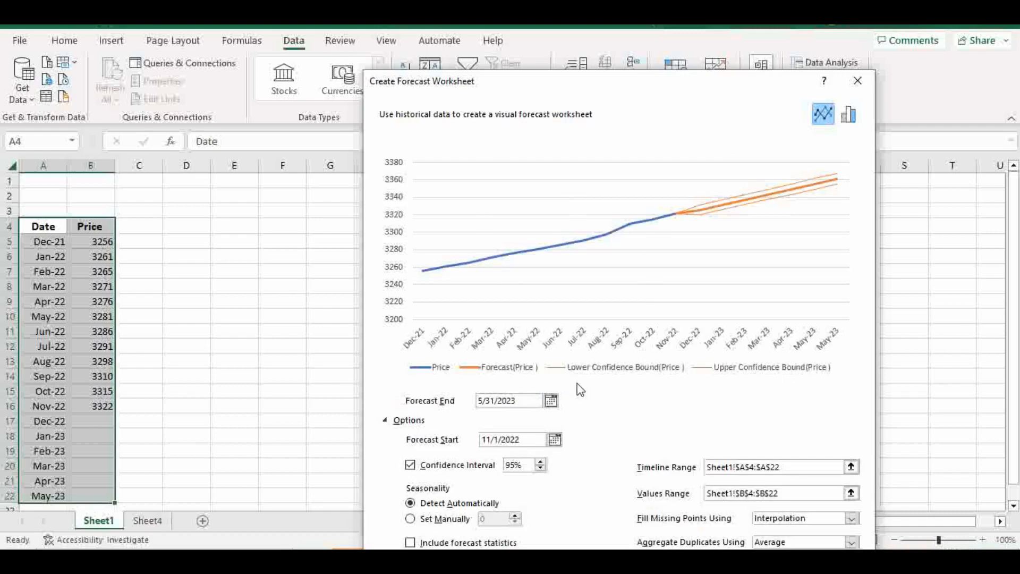
pyautogui.moveTo(692, 82); pyautogui.dragTo(691, 26)
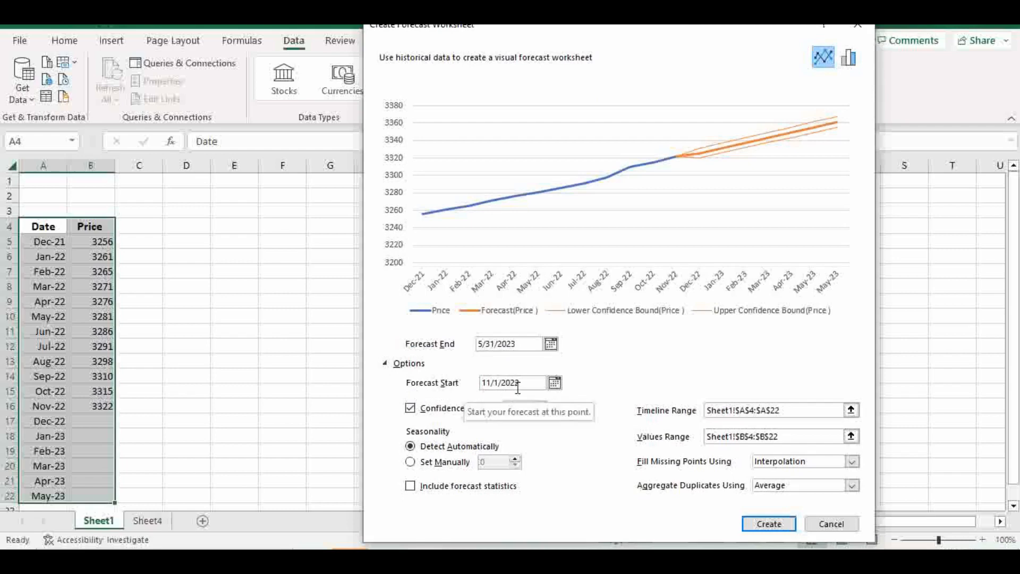
pyautogui.click(550, 385)
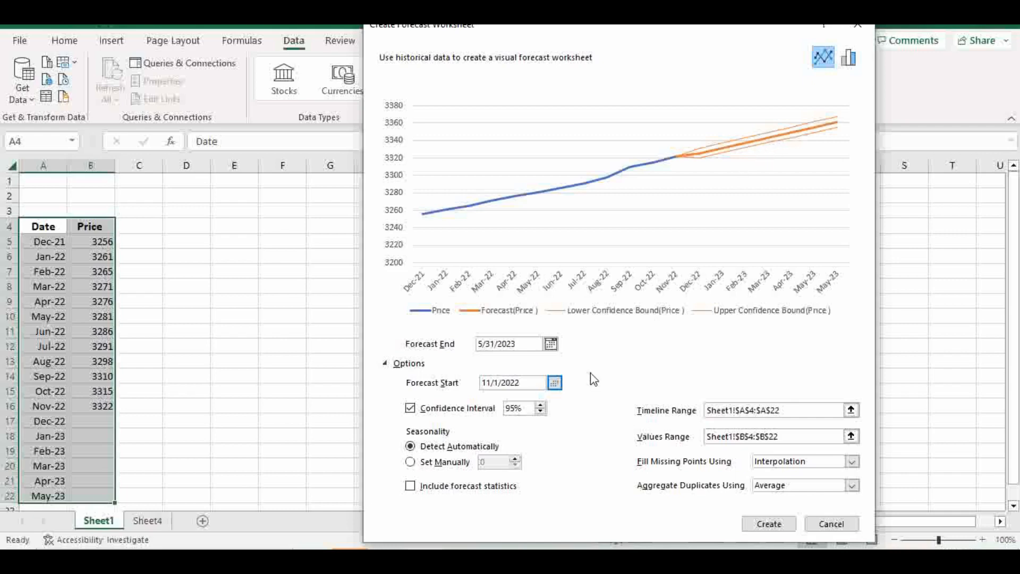
# - Try forecast confidence intervals of 99.99% and 83%, and return the interval to 95%
pyautogui.click(540, 406)
pyautogui.click(540, 405)
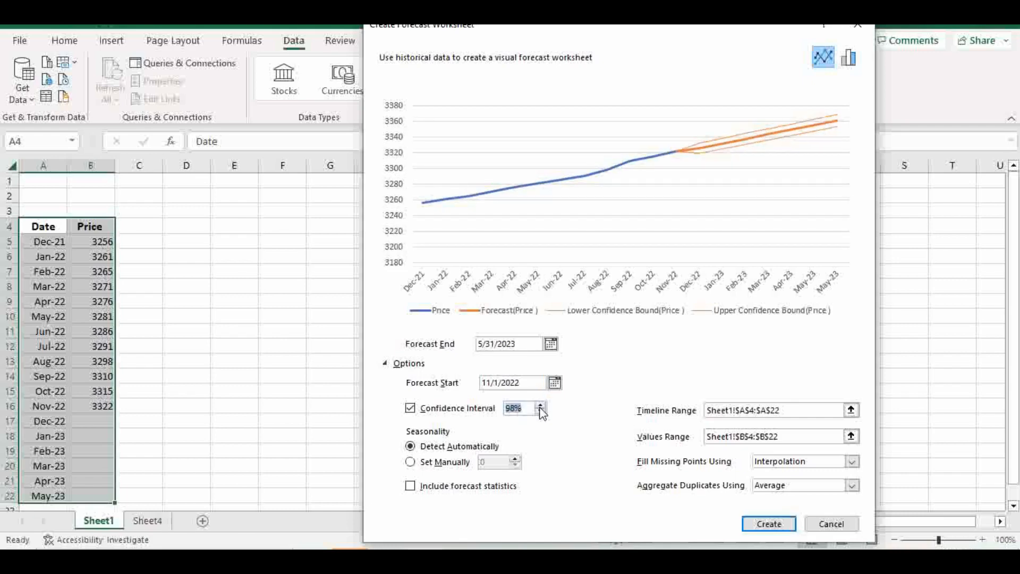
pyautogui.click(540, 405)
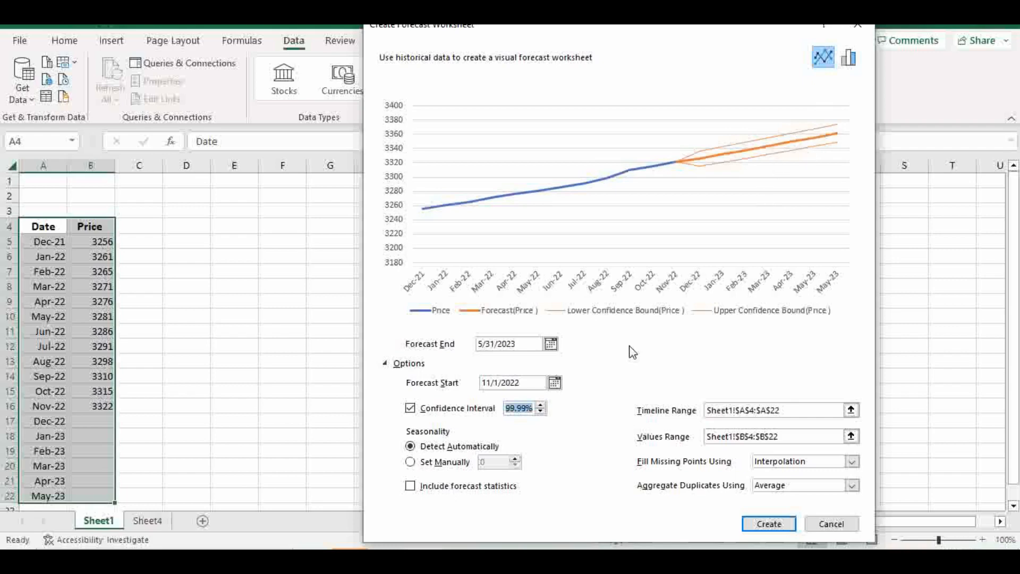
pyautogui.click(540, 413)
pyautogui.click(539, 413)
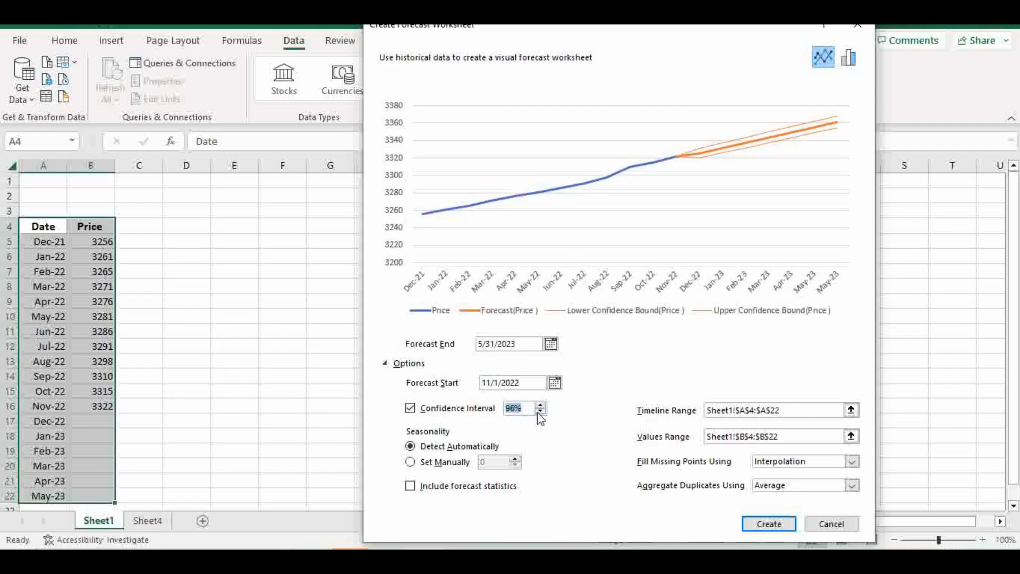
pyautogui.click(540, 413)
pyautogui.click(540, 412)
pyautogui.click(540, 412)
pyautogui.click(540, 412)
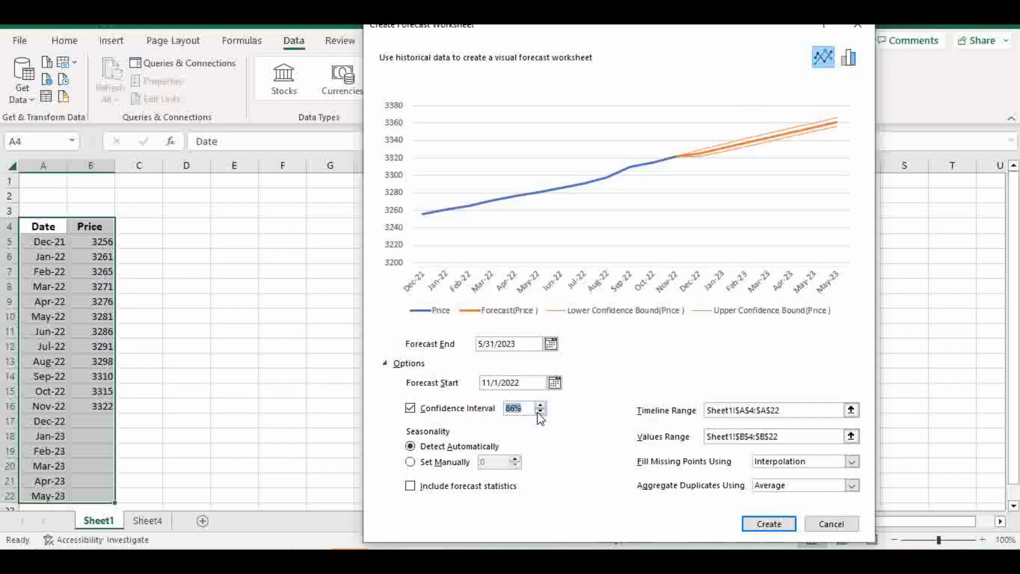
pyautogui.click(540, 412)
pyautogui.click(540, 412)
pyautogui.click(544, 405)
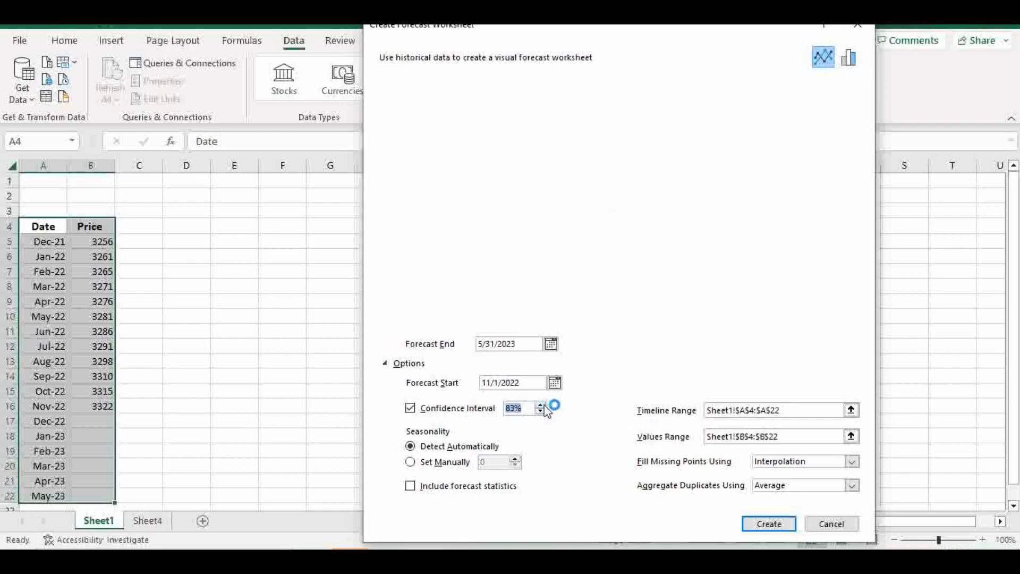
pyautogui.click(543, 405)
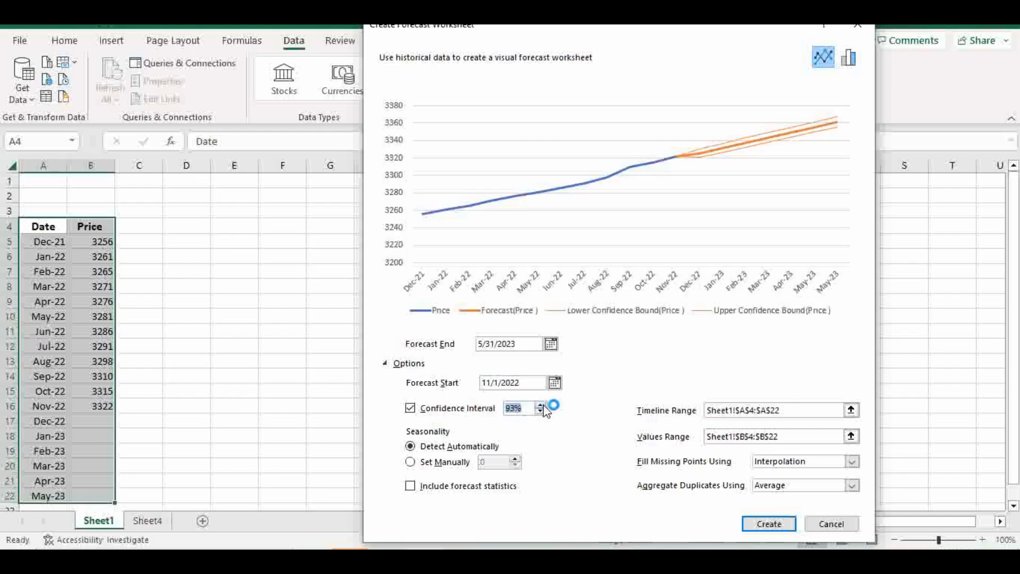
pyautogui.click(541, 406)
# - Include forecast statistics and create the forecast worksheet
pyautogui.click(412, 488)
pyautogui.click(758, 528)
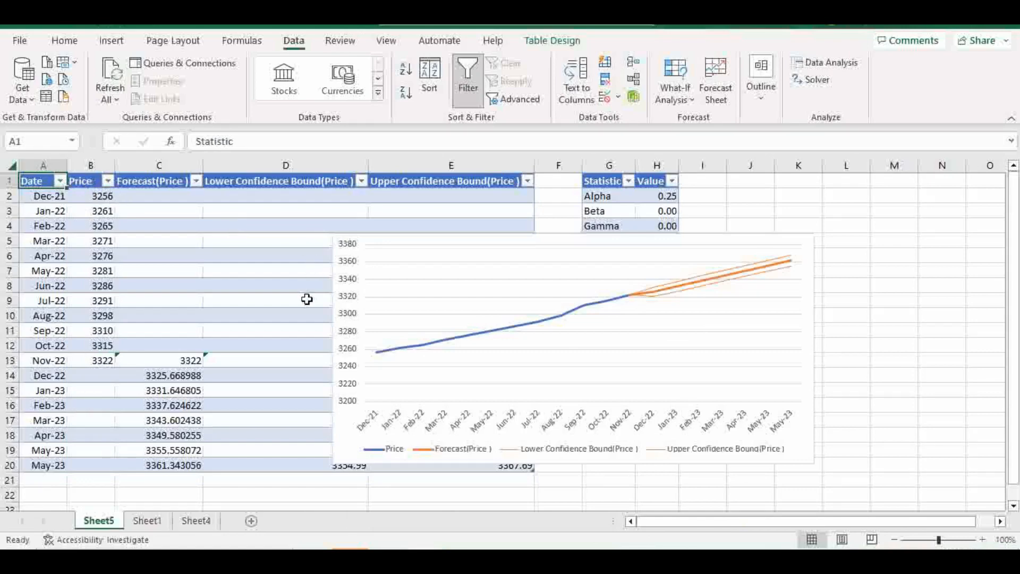
# - Move the forecast chart on Sheet5 clear of the confidence bound columns and below the MAE row of the statistics table
pyautogui.click(140, 520)
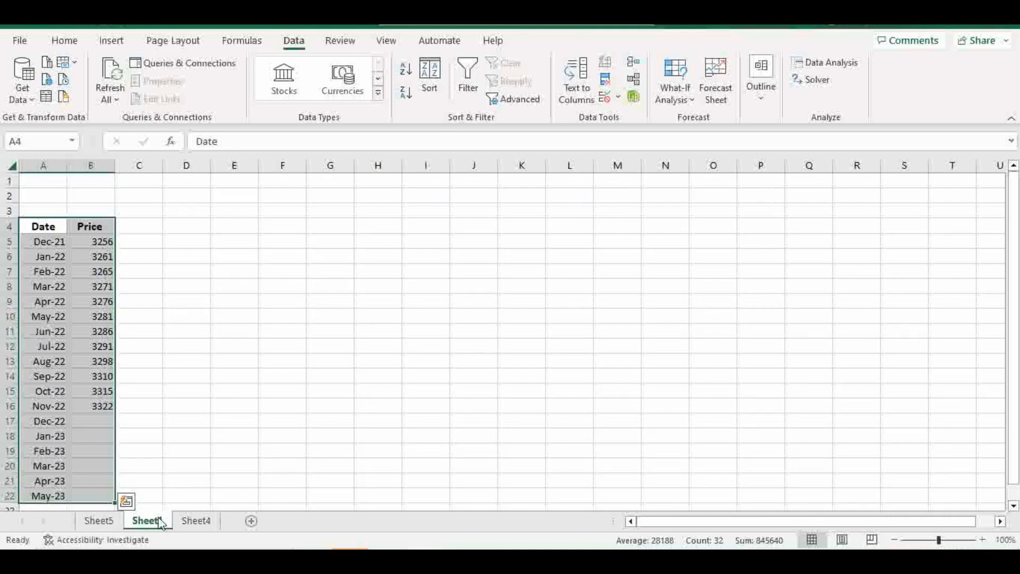
pyautogui.click(99, 523)
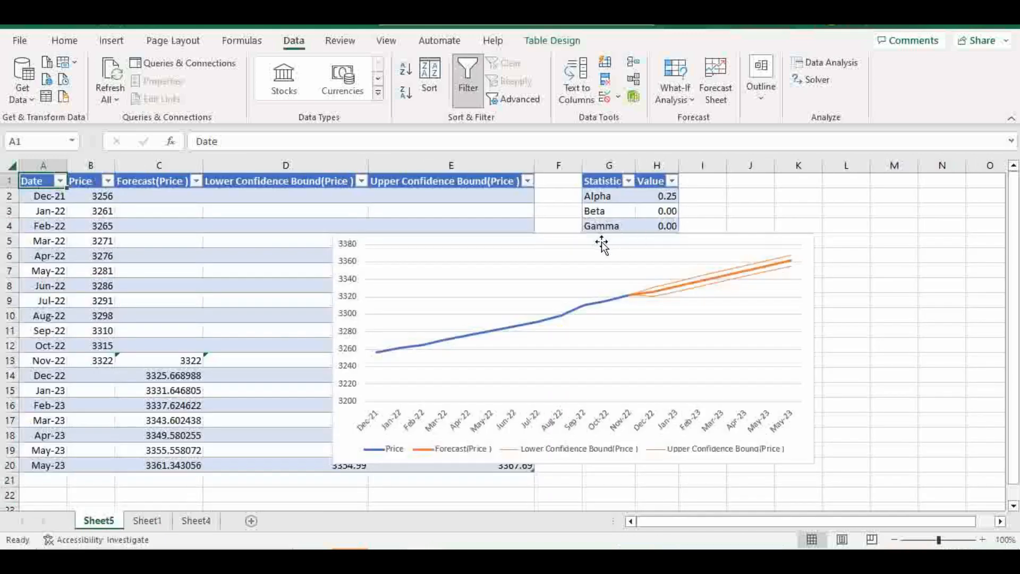
pyautogui.moveTo(602, 244); pyautogui.dragTo(802, 286)
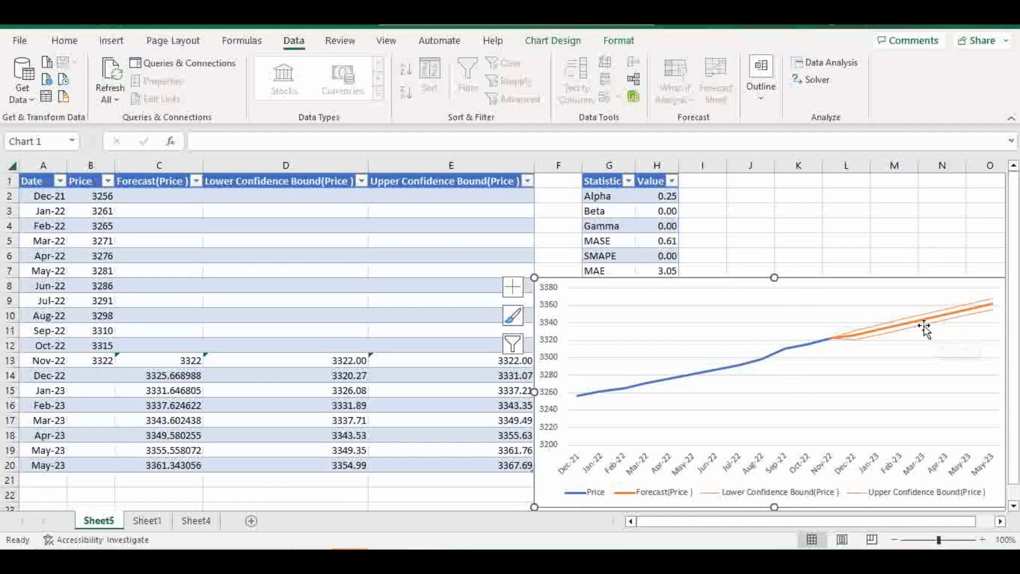
pyautogui.moveTo(820, 285); pyautogui.dragTo(835, 287)
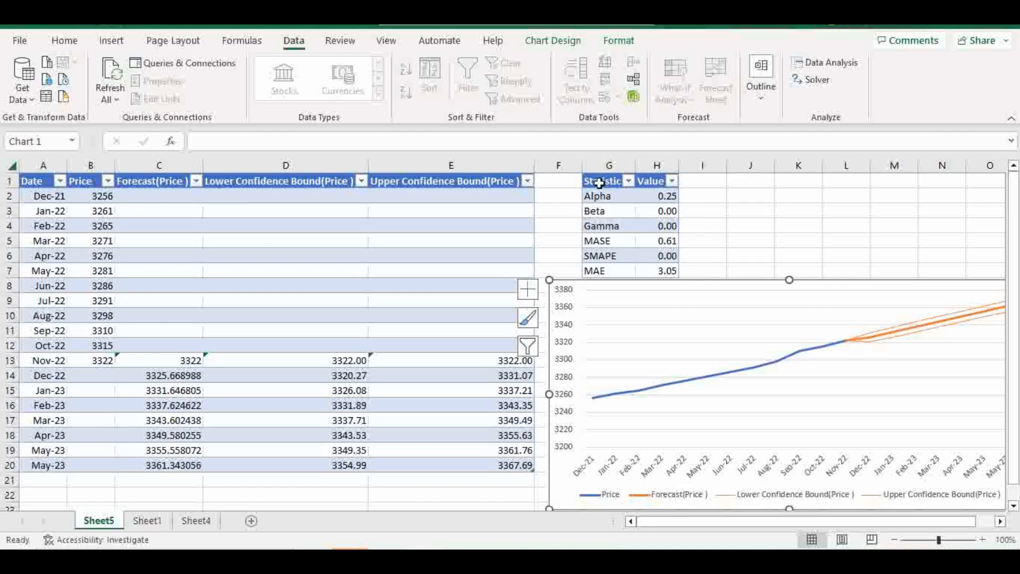
# - Create a second forecast worksheet from the Sheet1 data with the default options, without forecast statistics
pyautogui.click(142, 523)
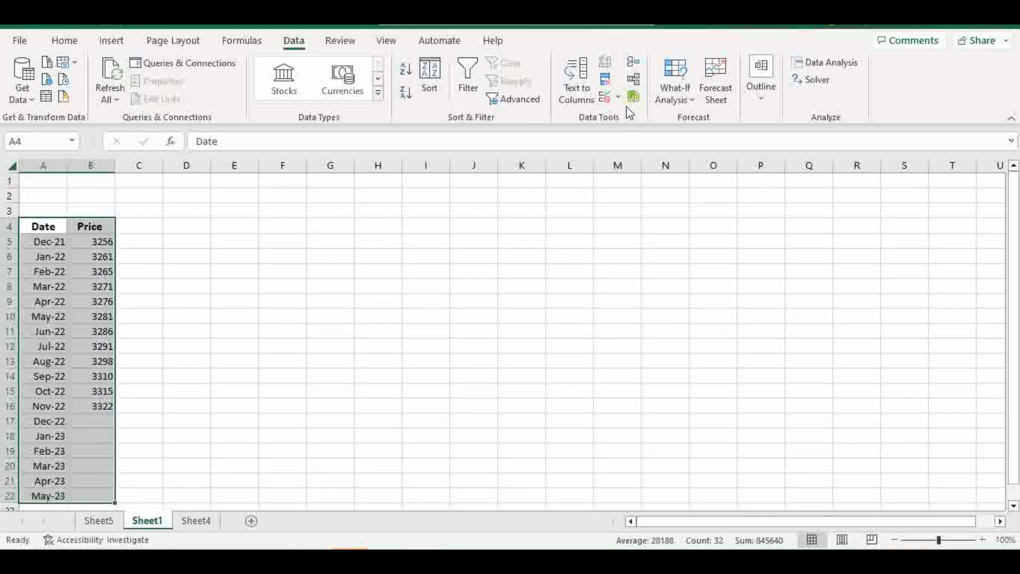
pyautogui.click(723, 89)
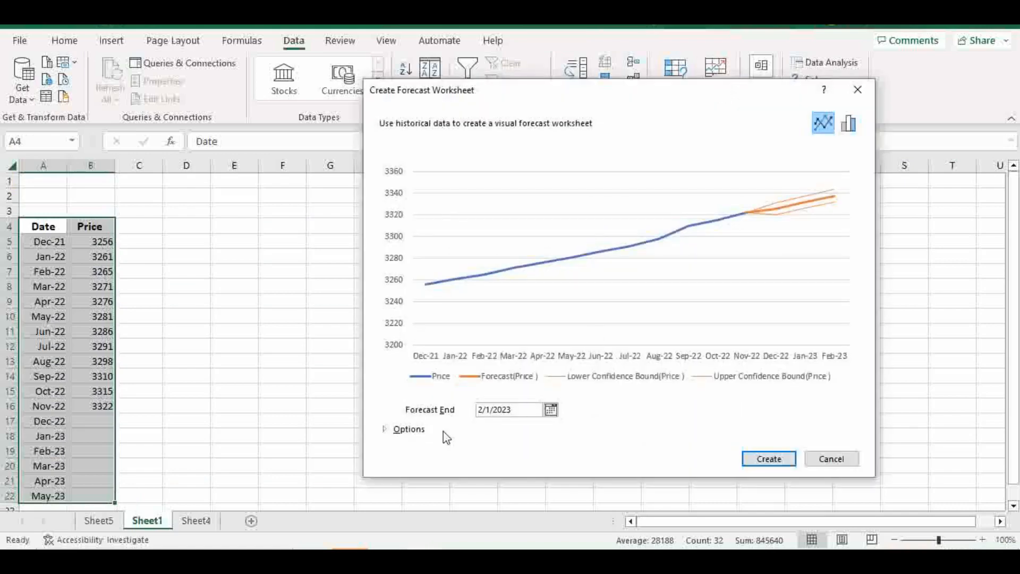
pyautogui.click(409, 430)
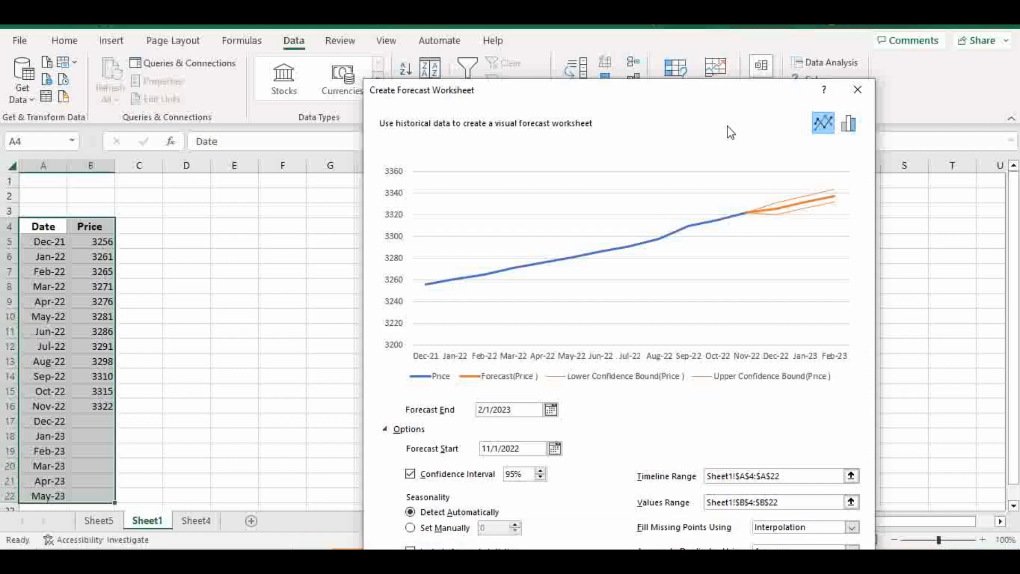
pyautogui.moveTo(713, 101); pyautogui.dragTo(698, 33)
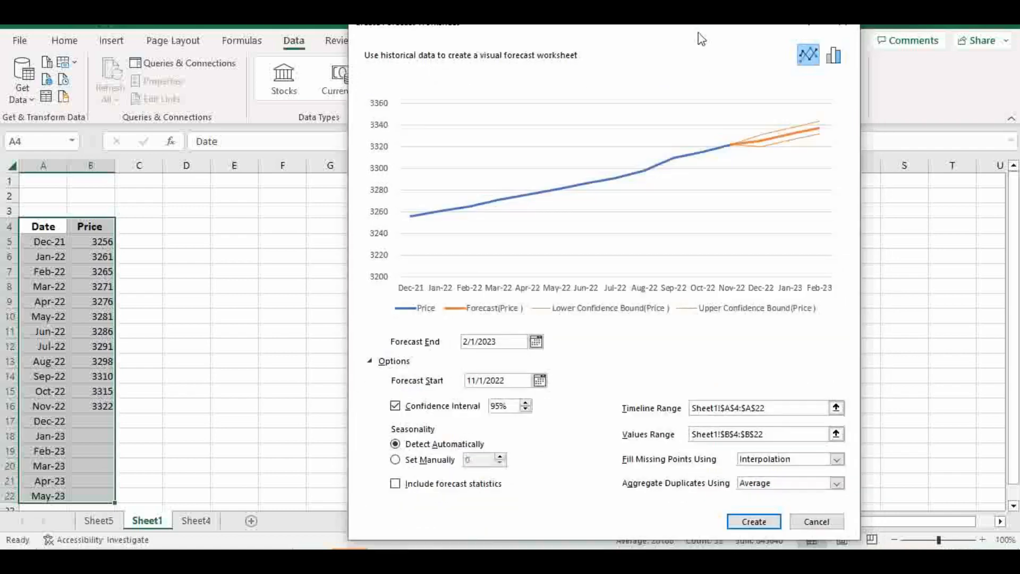
pyautogui.click(767, 522)
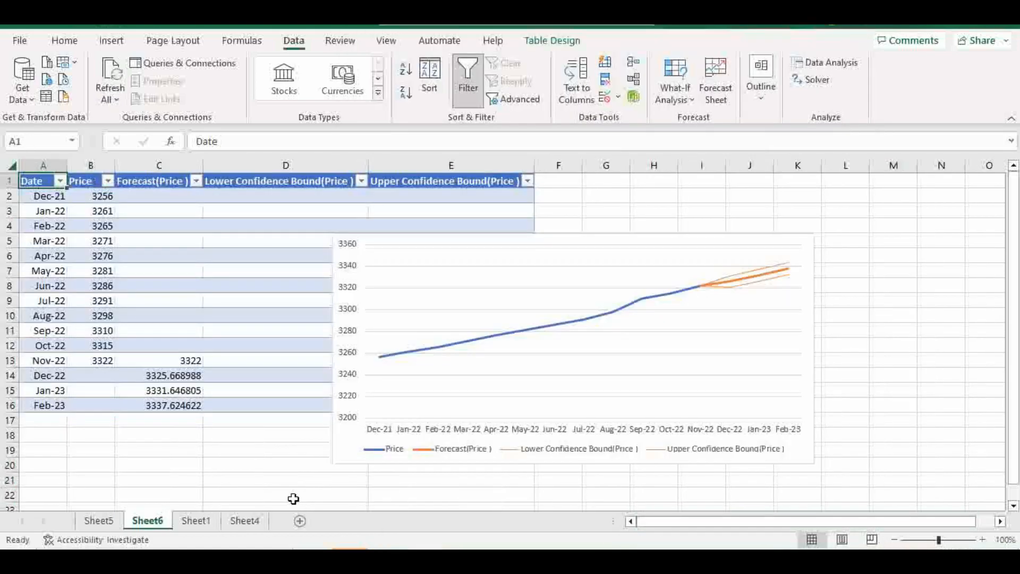
# - Move the Sheet6 forecast chart off the lower confidence bound column and return to the forecast on Sheet5
pyautogui.moveTo(664, 245); pyautogui.dragTo(828, 322)
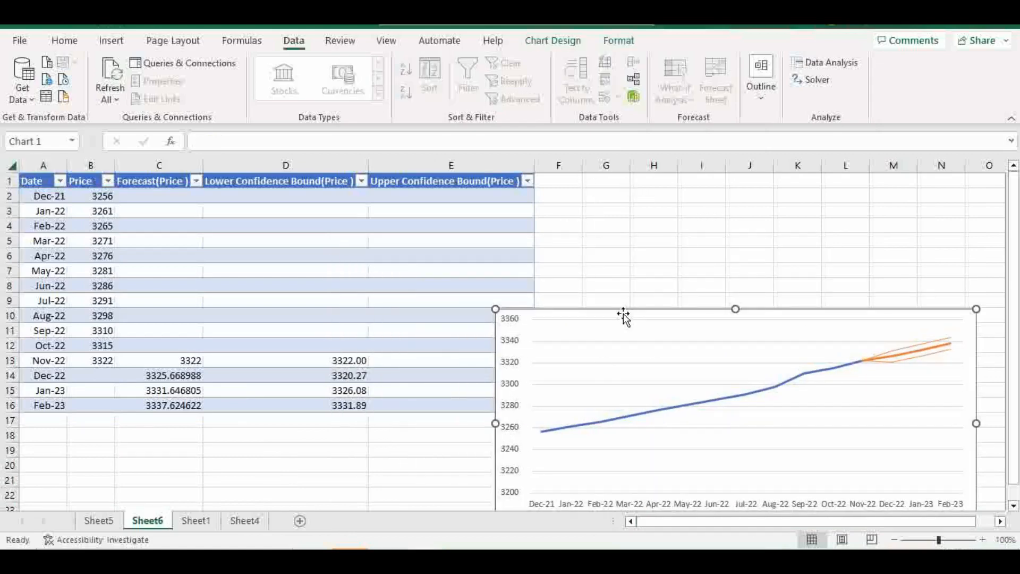
pyautogui.moveTo(620, 317); pyautogui.dragTo(603, 236)
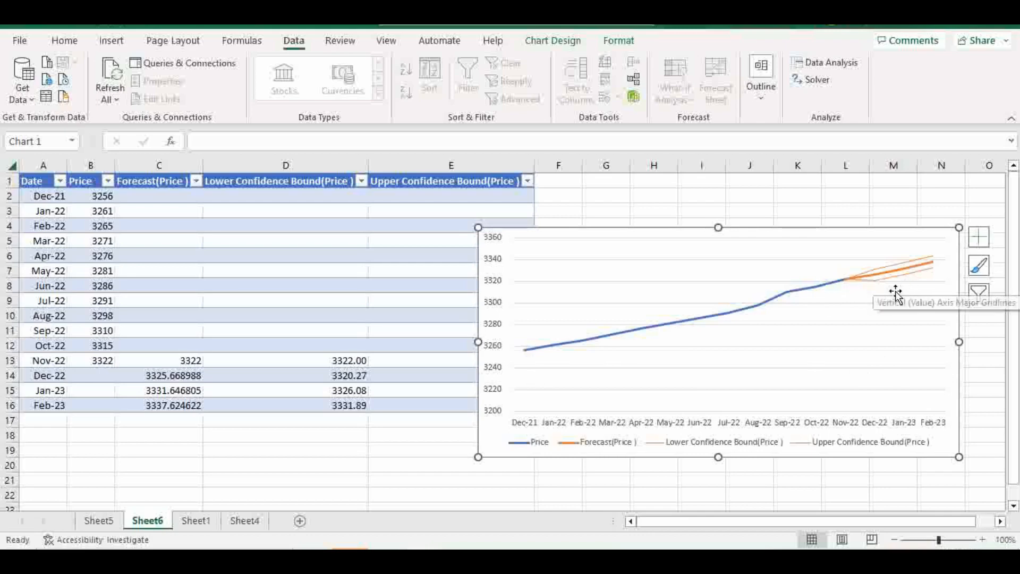
pyautogui.click(200, 523)
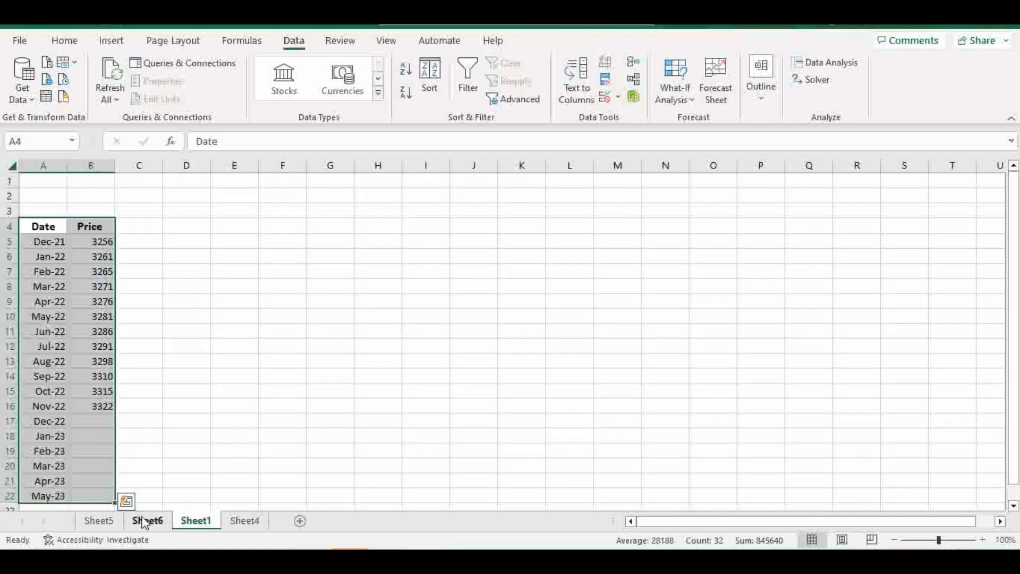
pyautogui.click(100, 522)
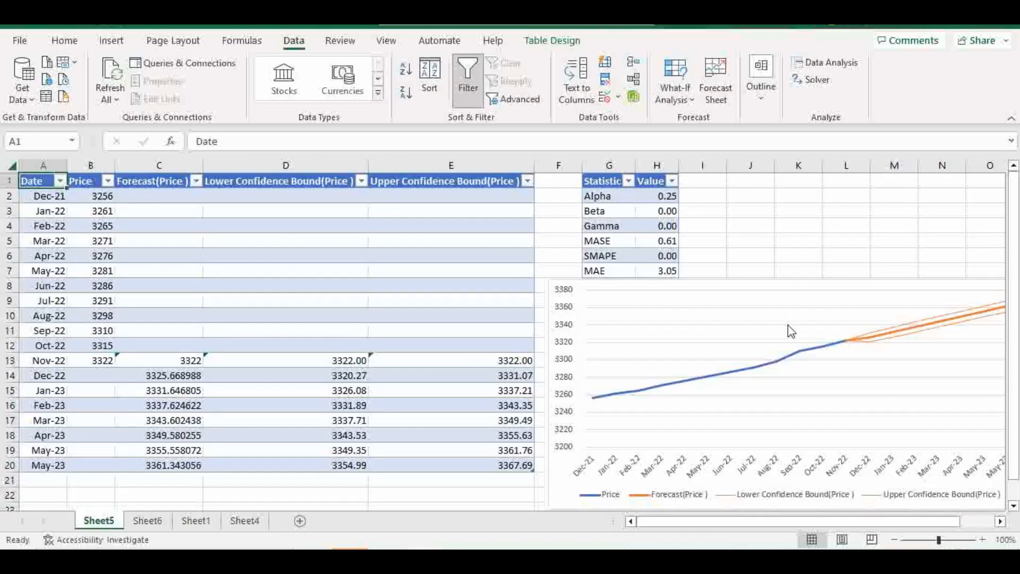